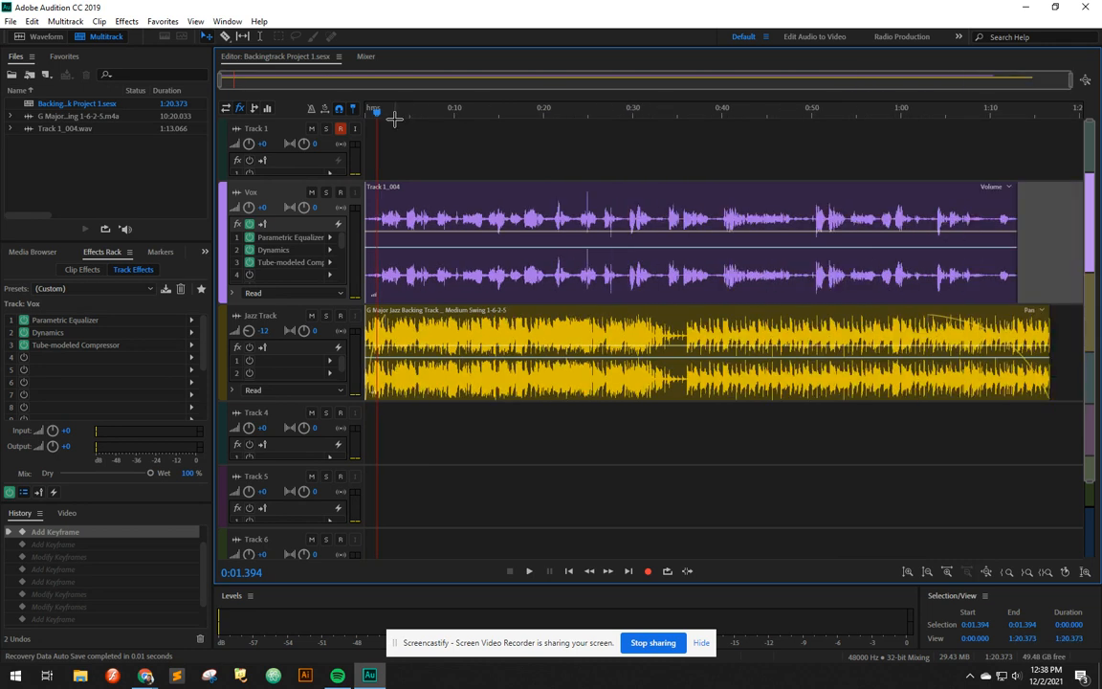
Step: Zoom into the start of the session and expand the Vox track's volume automation lane
scroll(394, 118, up, 8)
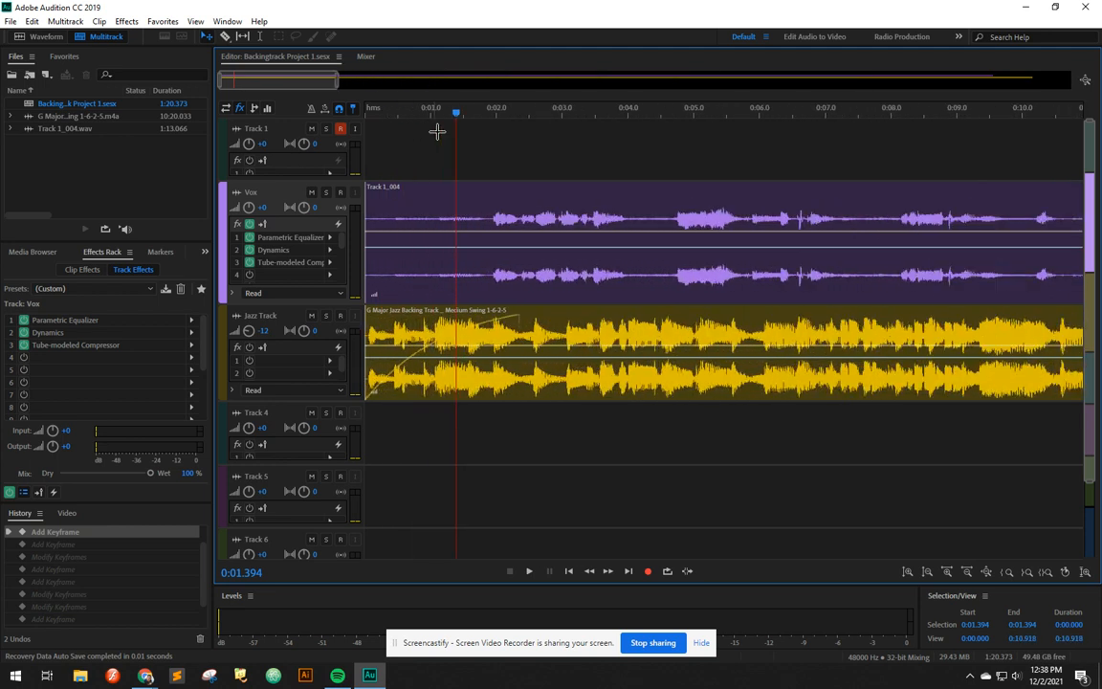
scroll(493, 150, up, 4)
click(593, 212)
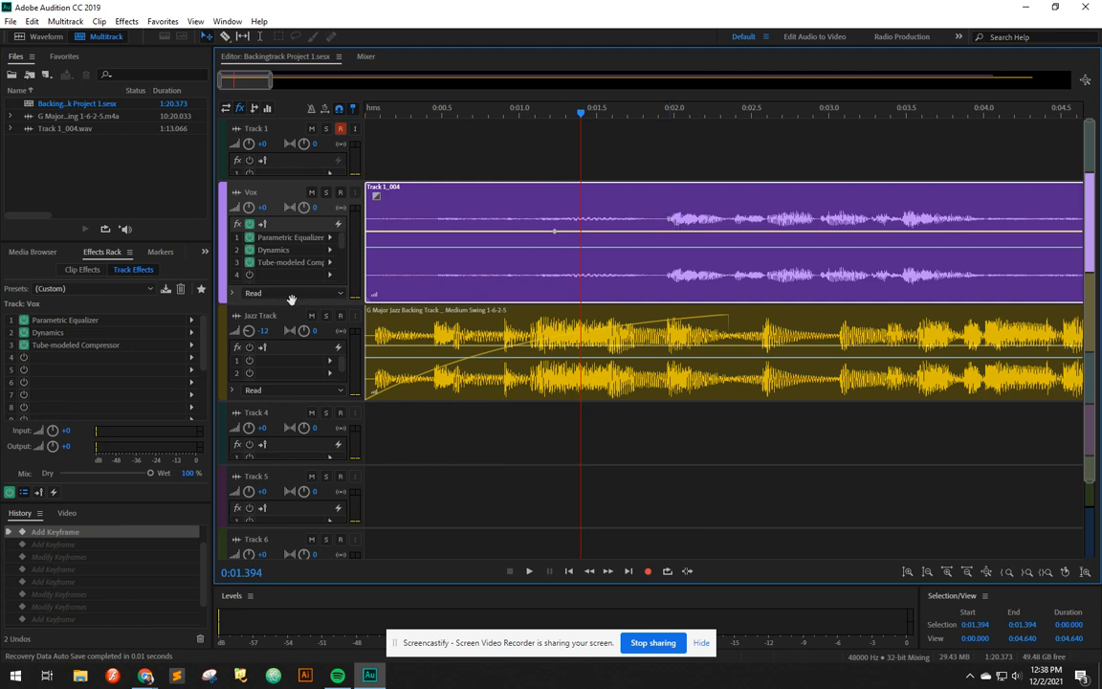
drag(295, 304, 243, 317)
click(231, 308)
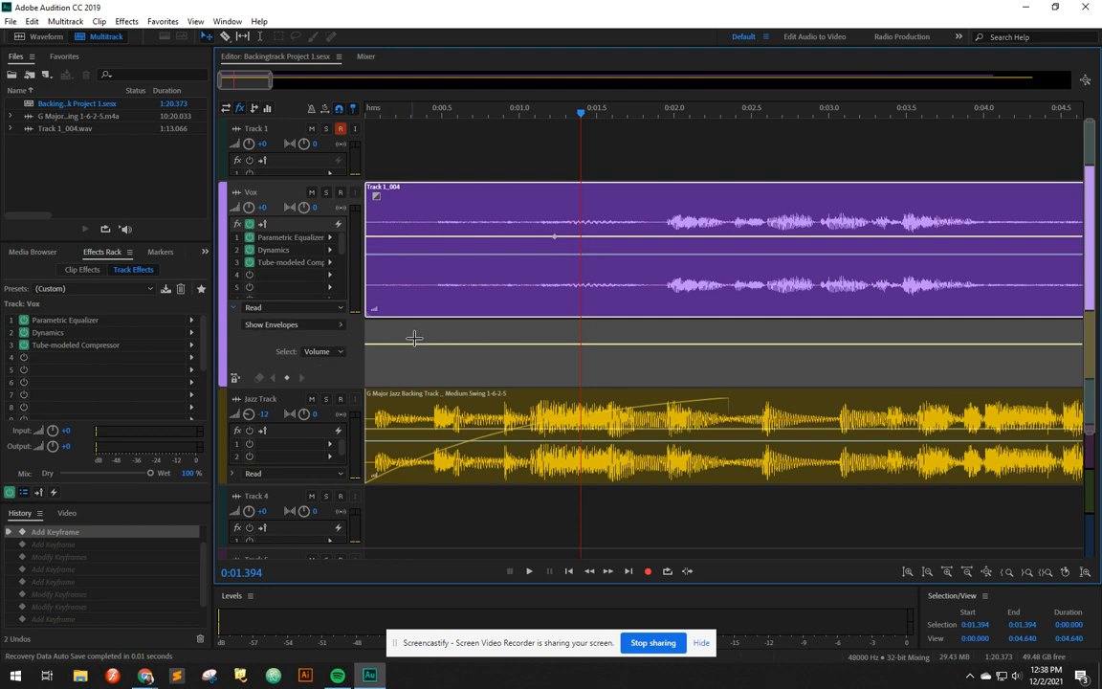
Step: Add volume keyframes that silence the Vox track before about 0:01.9 and rise to 0 dB there
click(665, 346)
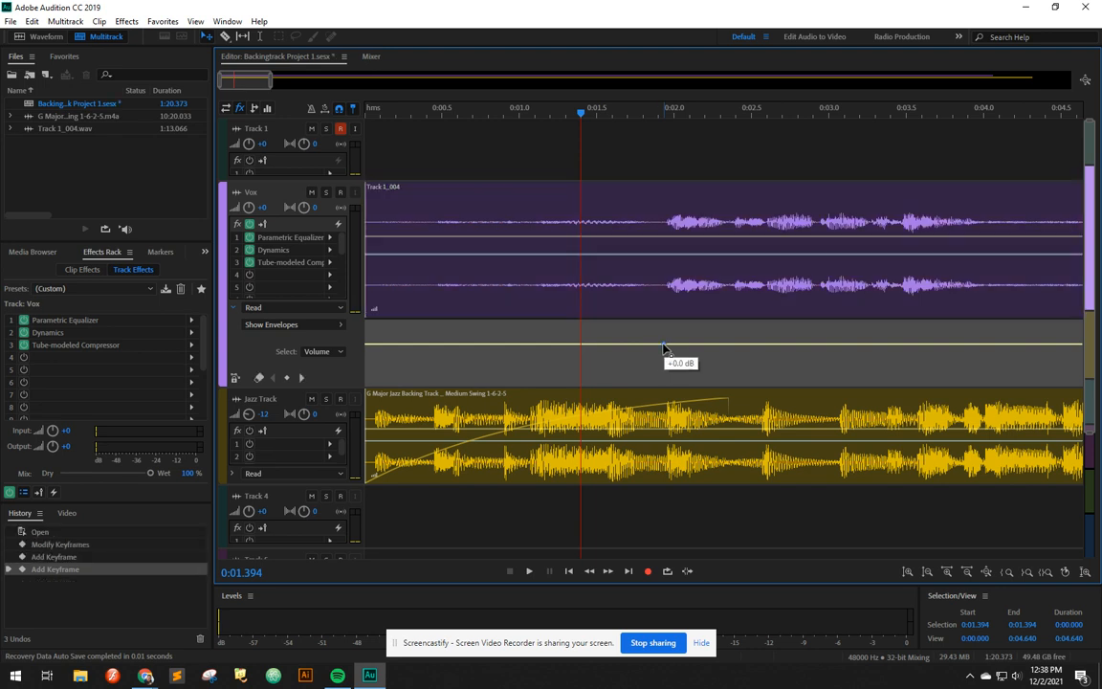
drag(660, 348, 655, 392)
click(664, 346)
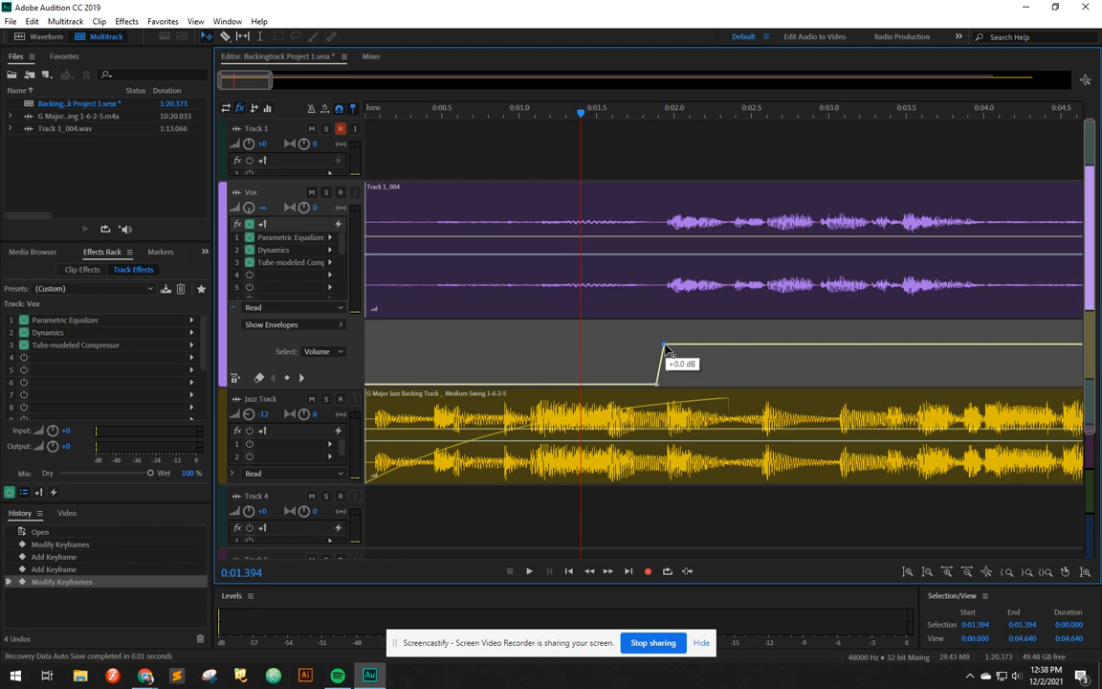
Step: Play back the Vox track from about 0:01.7 to check the fade
click(627, 113)
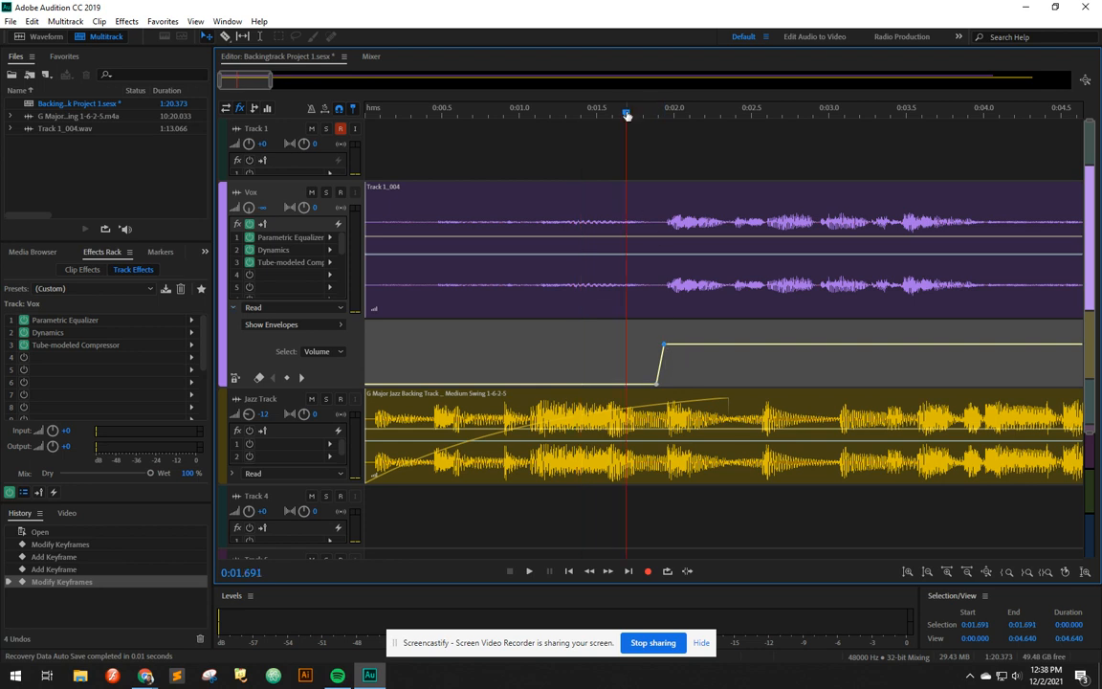
key(space)
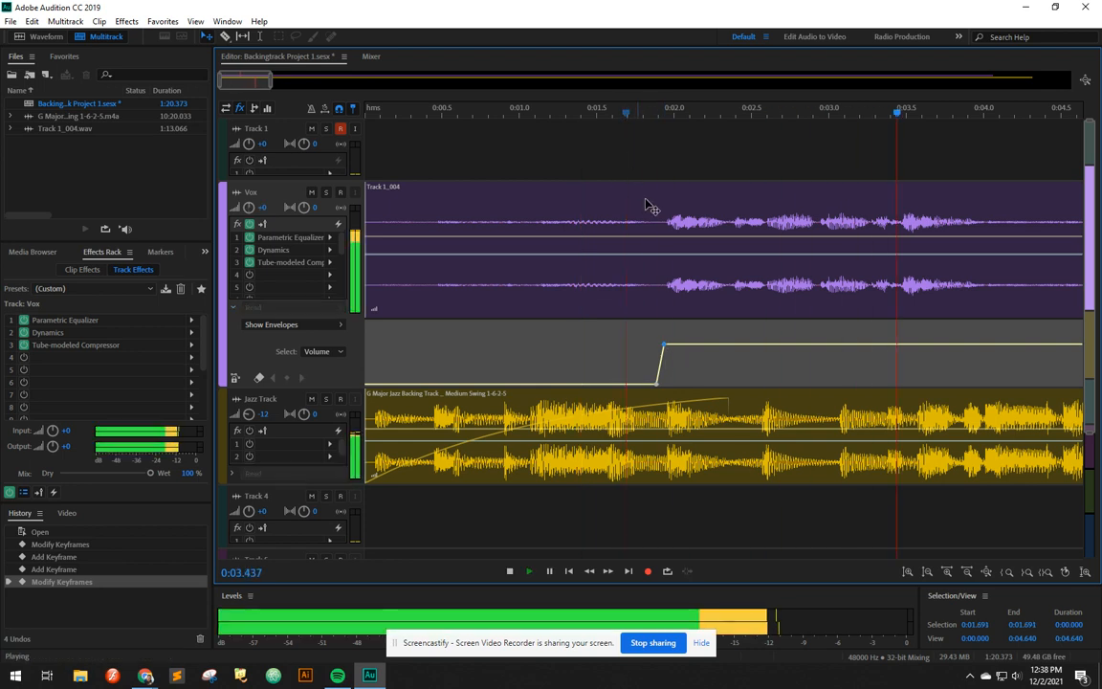
key(space)
Step: Add keyframes dipping the Vox volume to silence between about 0:04.0 and 0:04.7
click(986, 113)
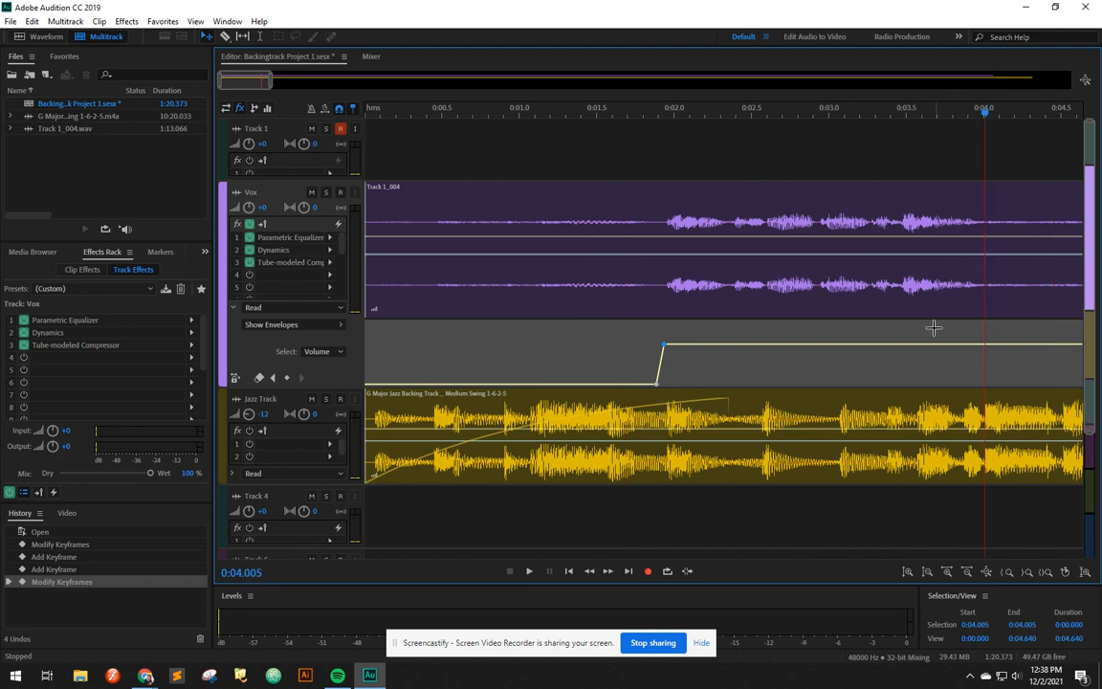
scroll(914, 326, right, 5)
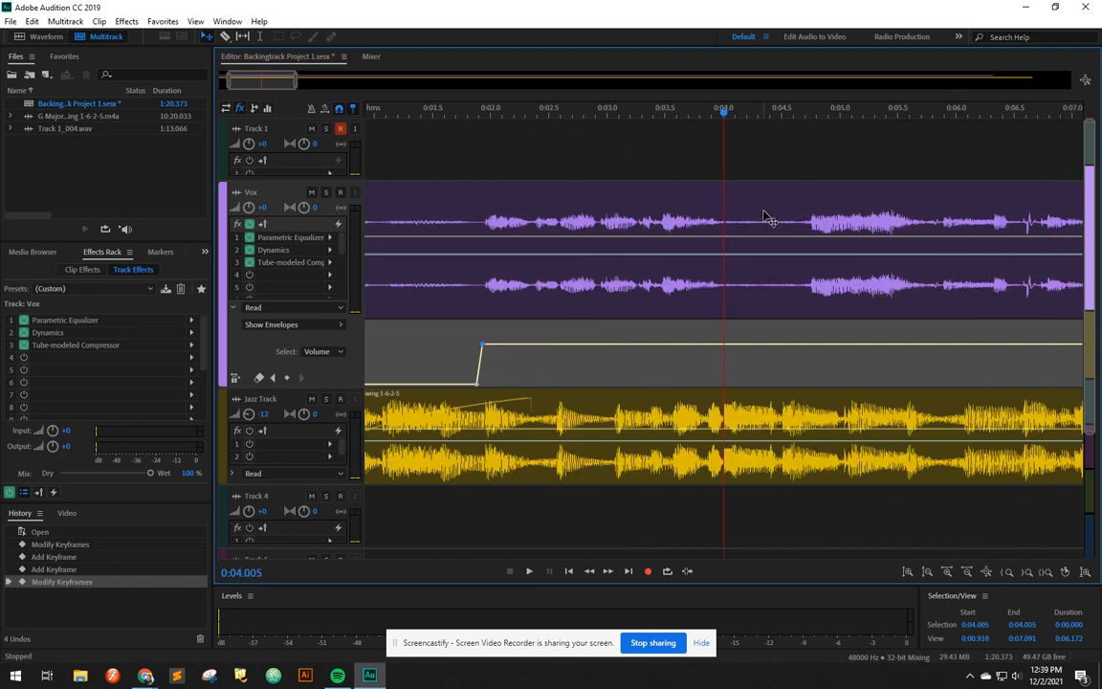
scroll(777, 206, up, 1)
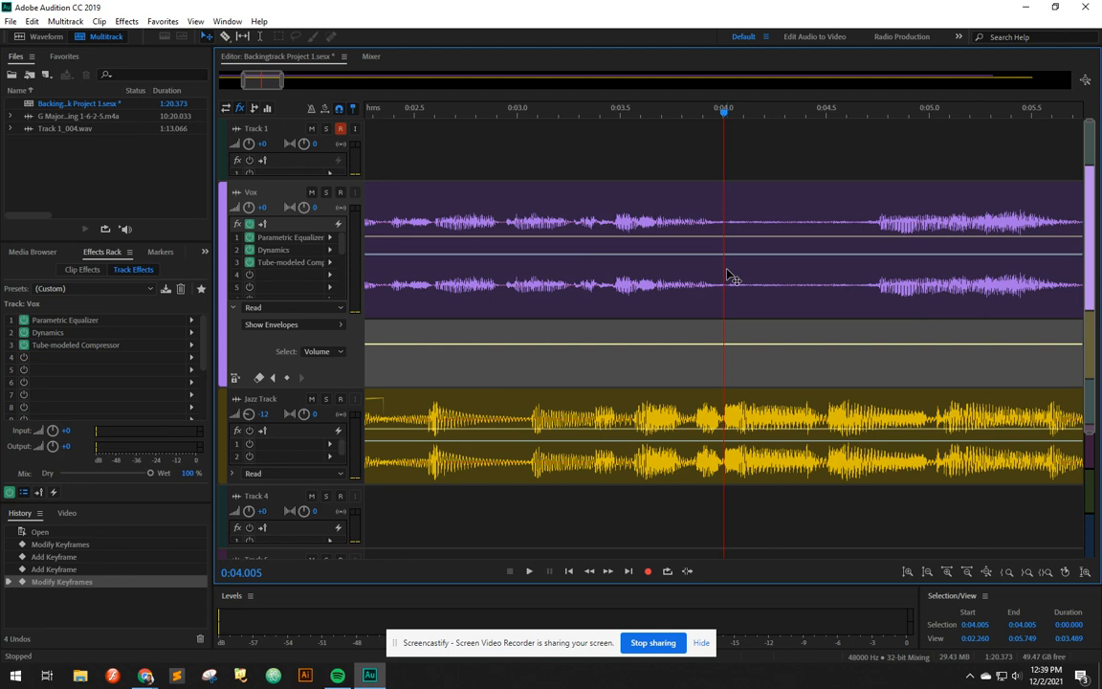
click(723, 344)
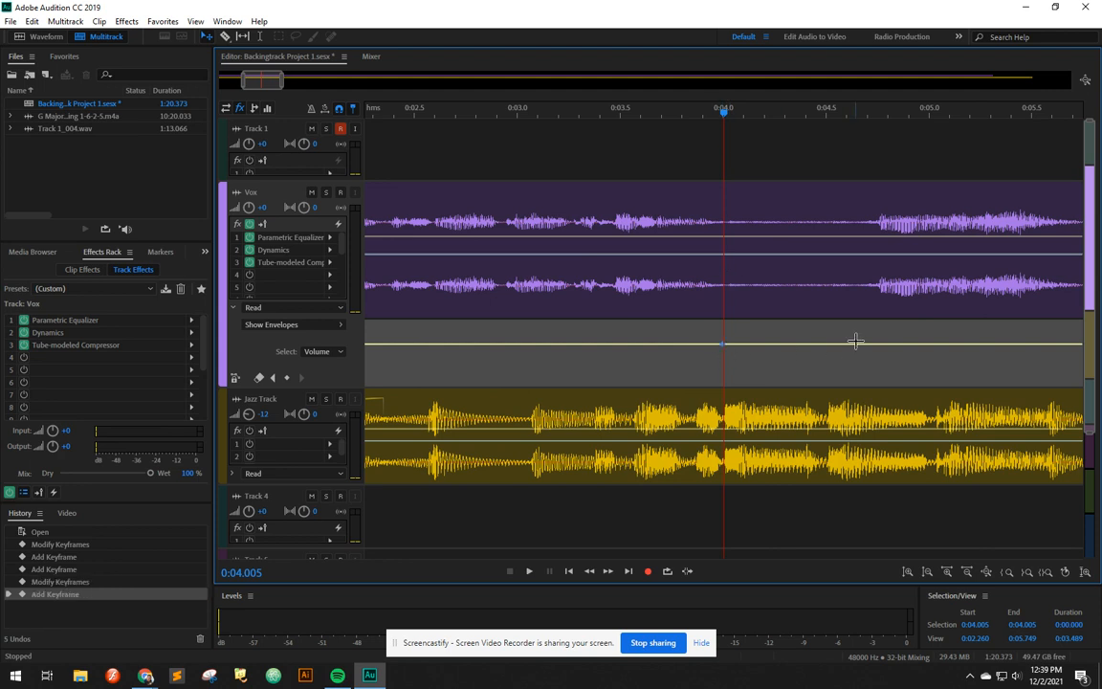
drag(878, 351, 871, 384)
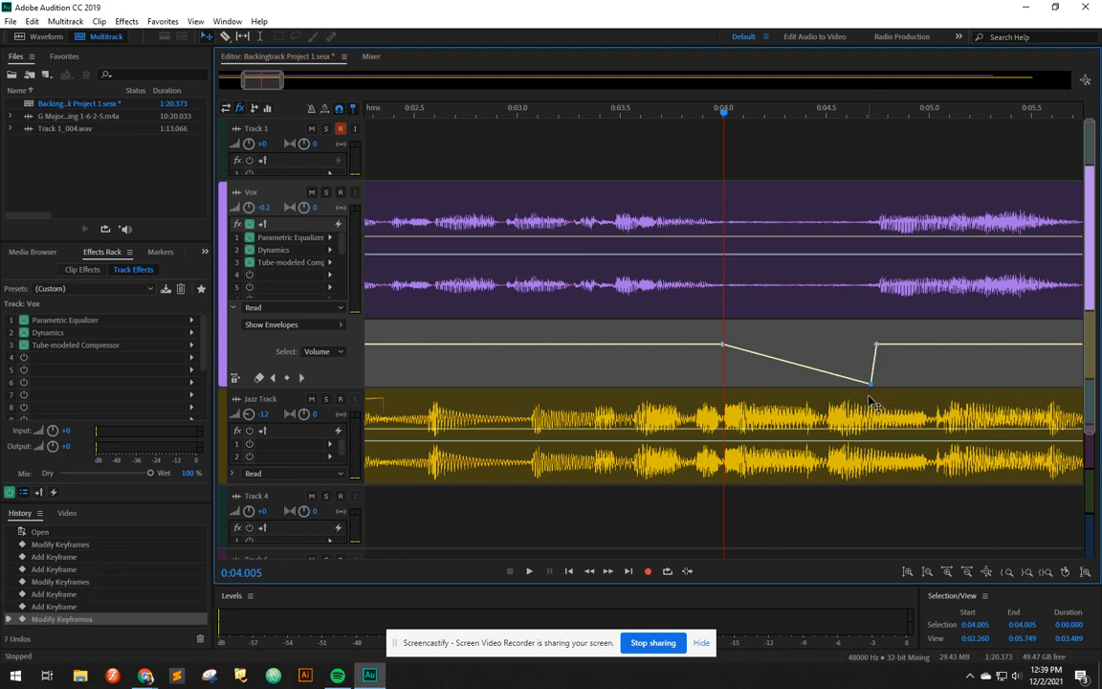
drag(748, 358, 728, 387)
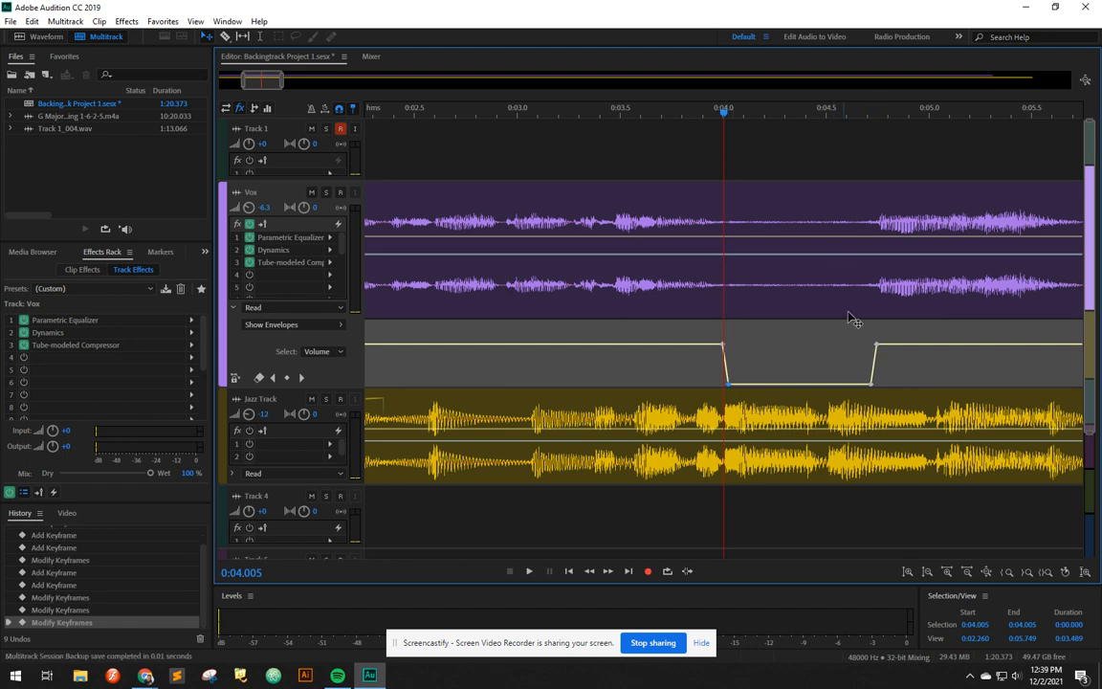
Step: Play back the Vox track from about 0:04.8
click(1023, 113)
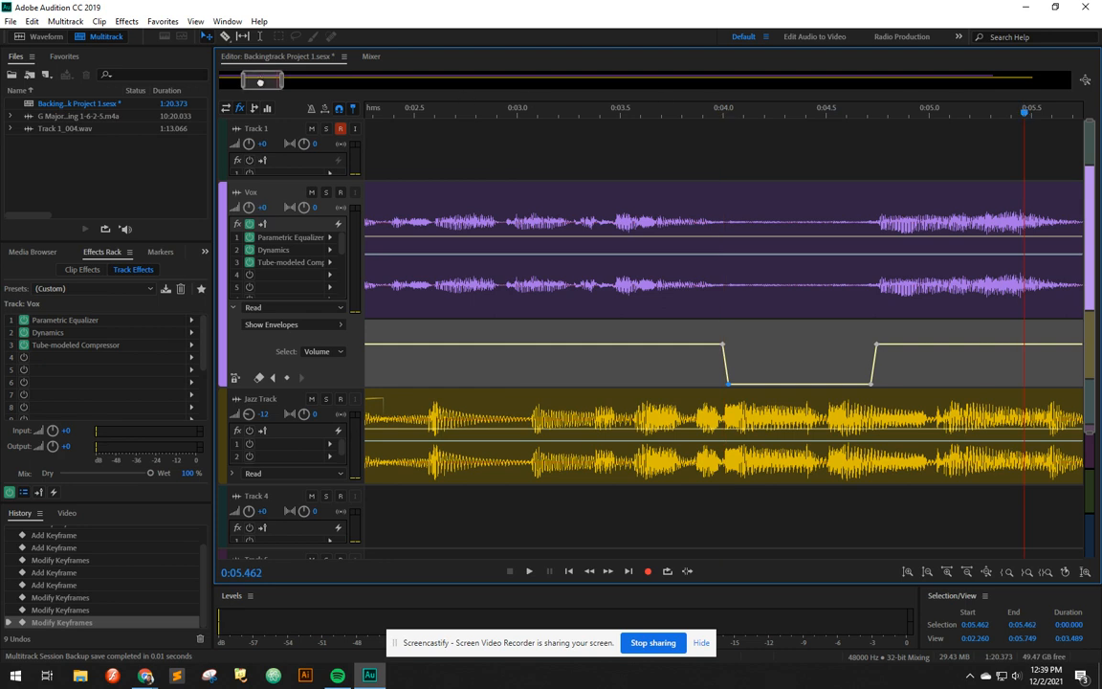
drag(261, 82, 287, 82)
click(418, 113)
key(space)
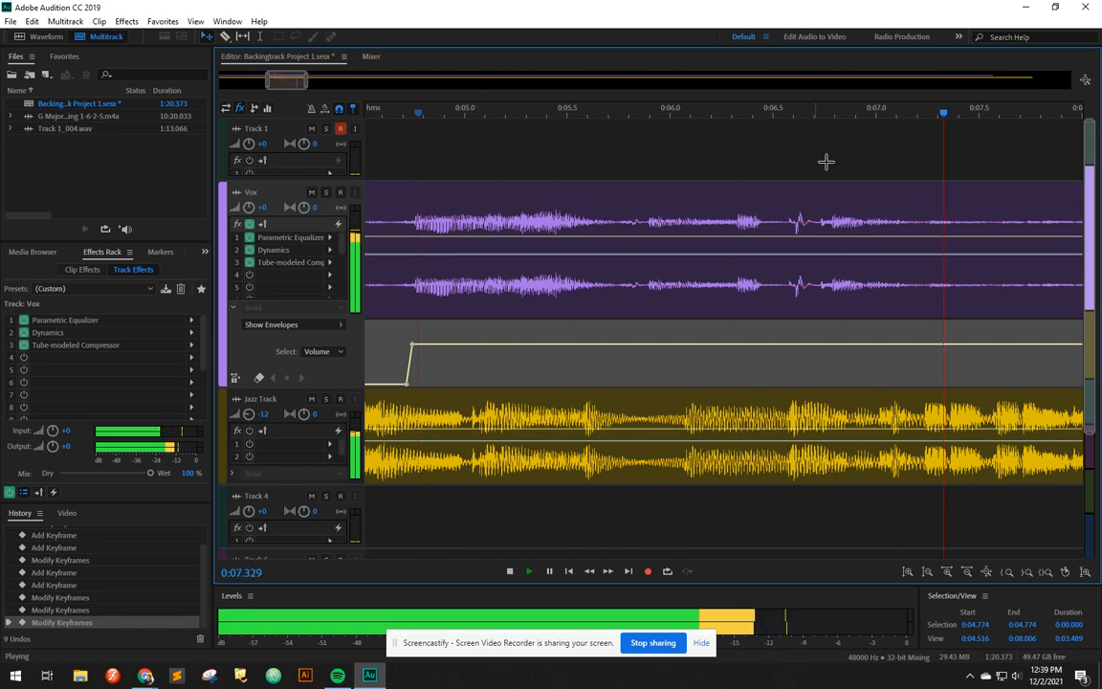
key(space)
Step: Add keyframes dipping the Vox volume to silence between about 0:07.2 and 0:08.1
click(923, 133)
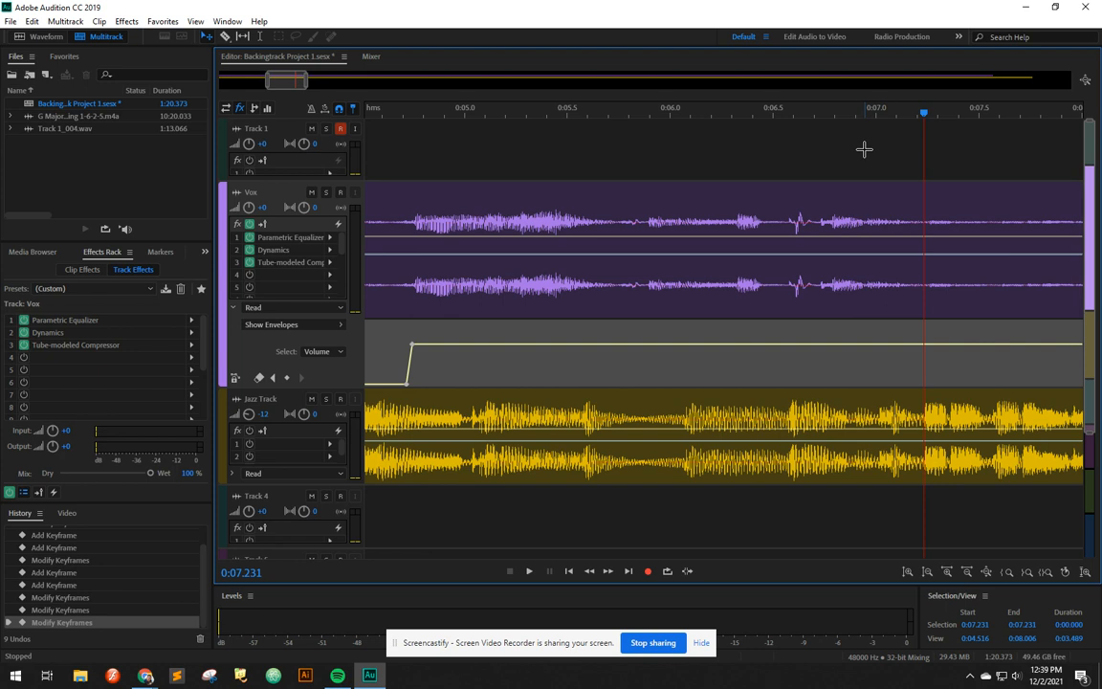
key(minus)
key(equal)
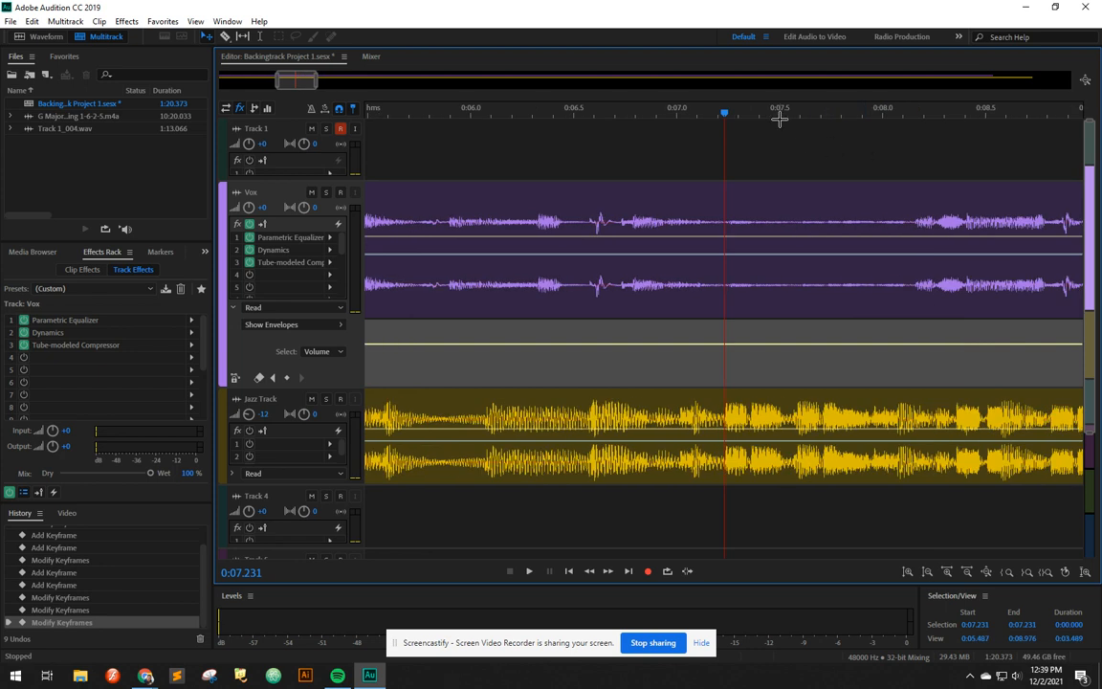
click(725, 347)
click(909, 345)
drag(909, 347, 909, 385)
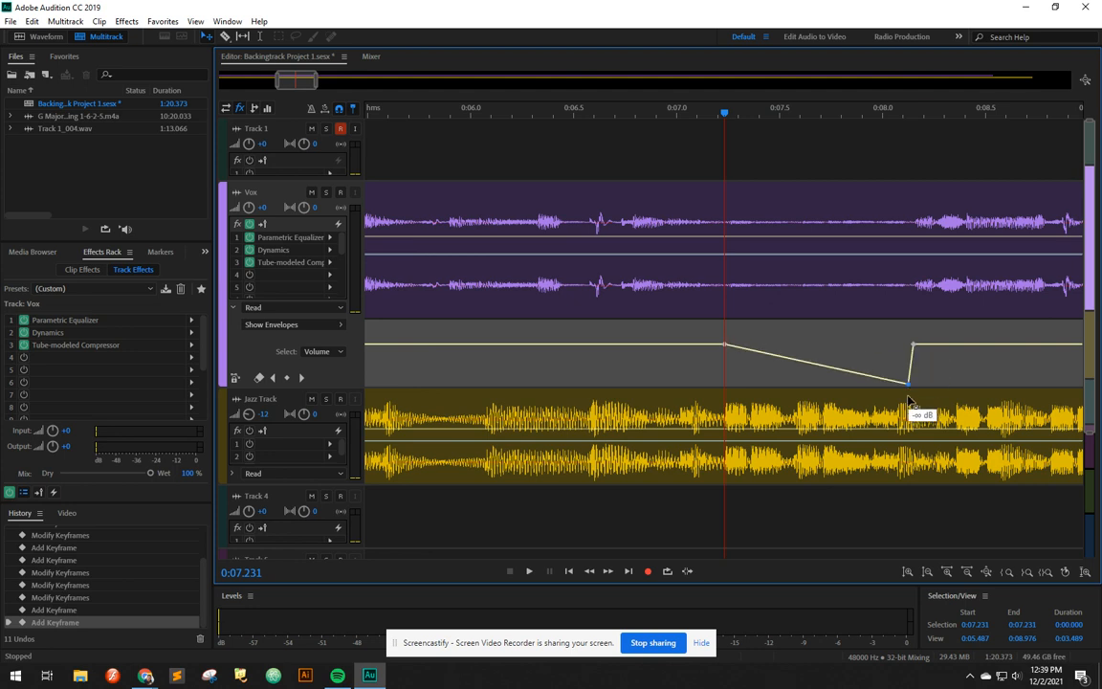
drag(763, 353, 729, 384)
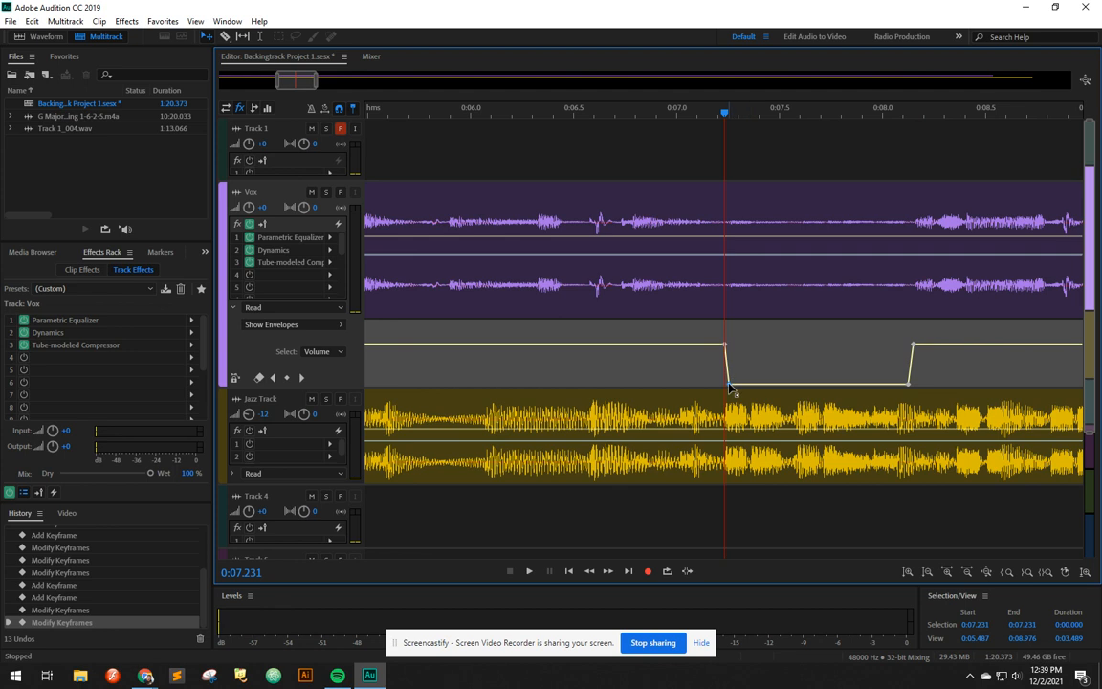
Step: Remove the two lowered keyframes from the 0:07.2–0:08.1 dip
drag(731, 390, 739, 433)
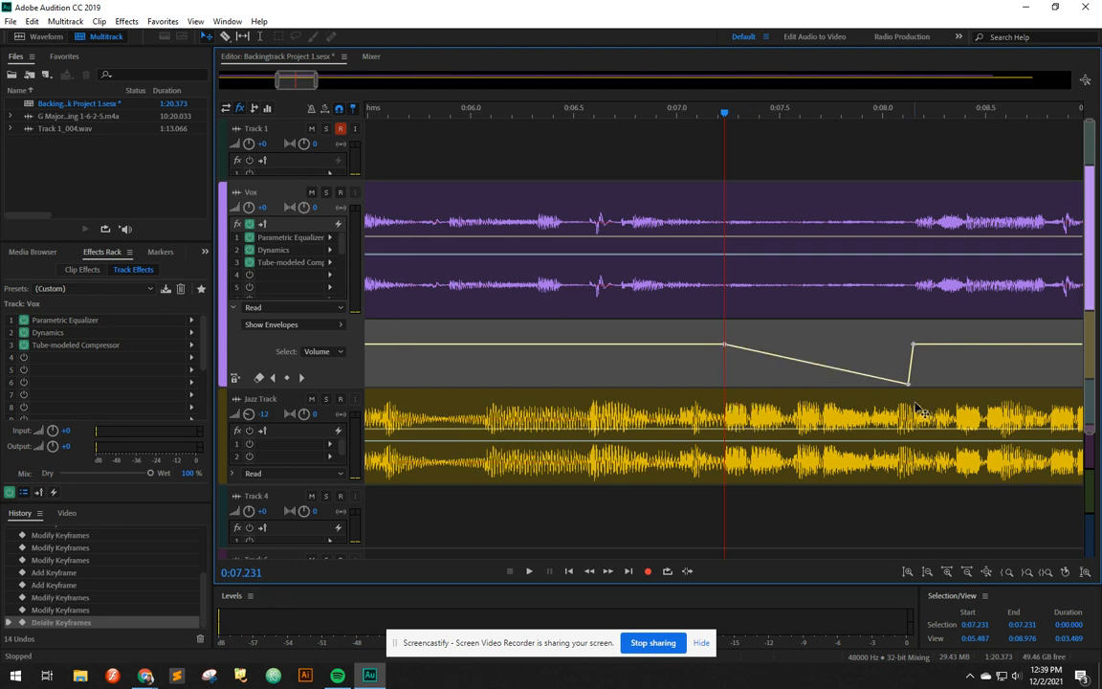
drag(909, 384, 905, 432)
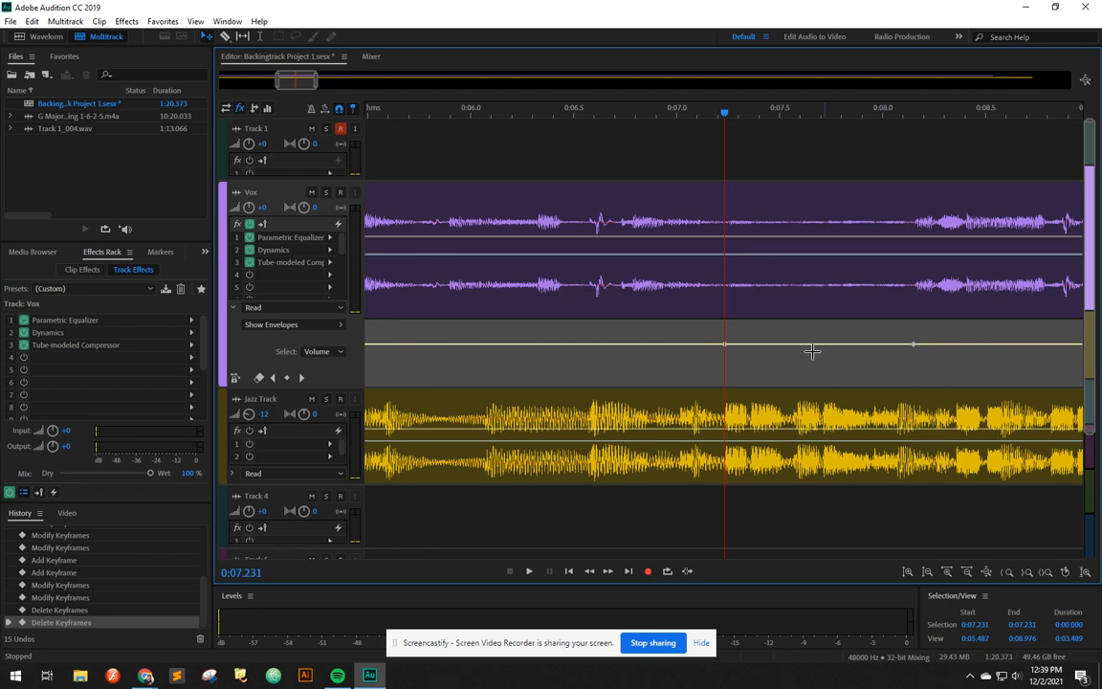
Step: Play back the Vox track from about 0:07.1
click(702, 113)
key(space)
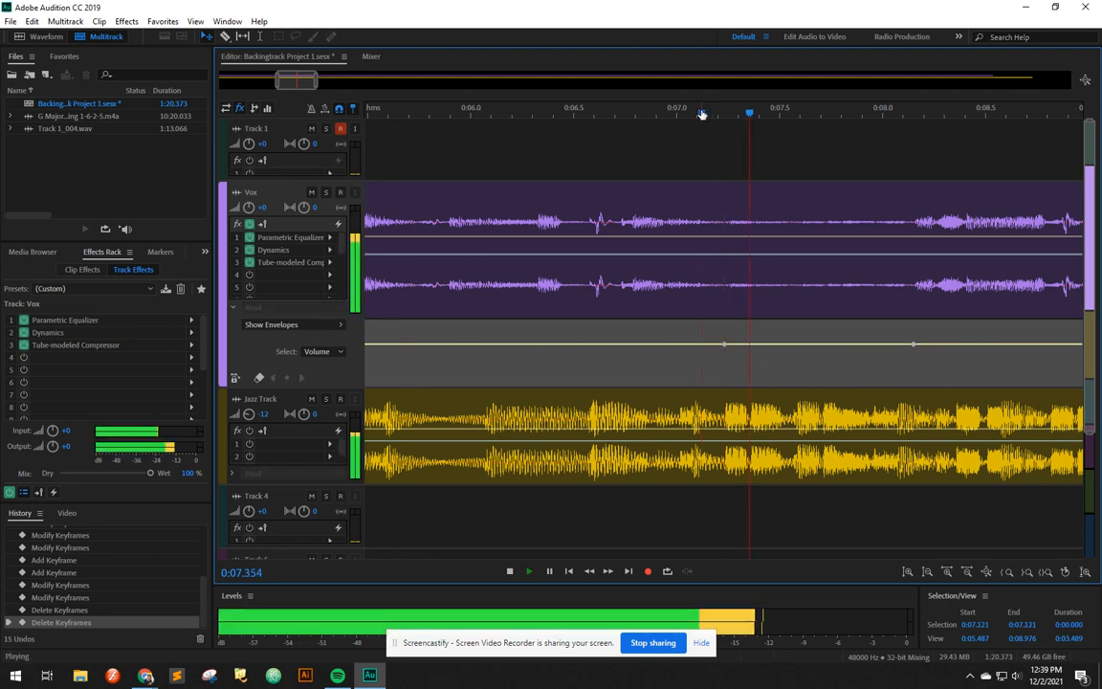
key(space)
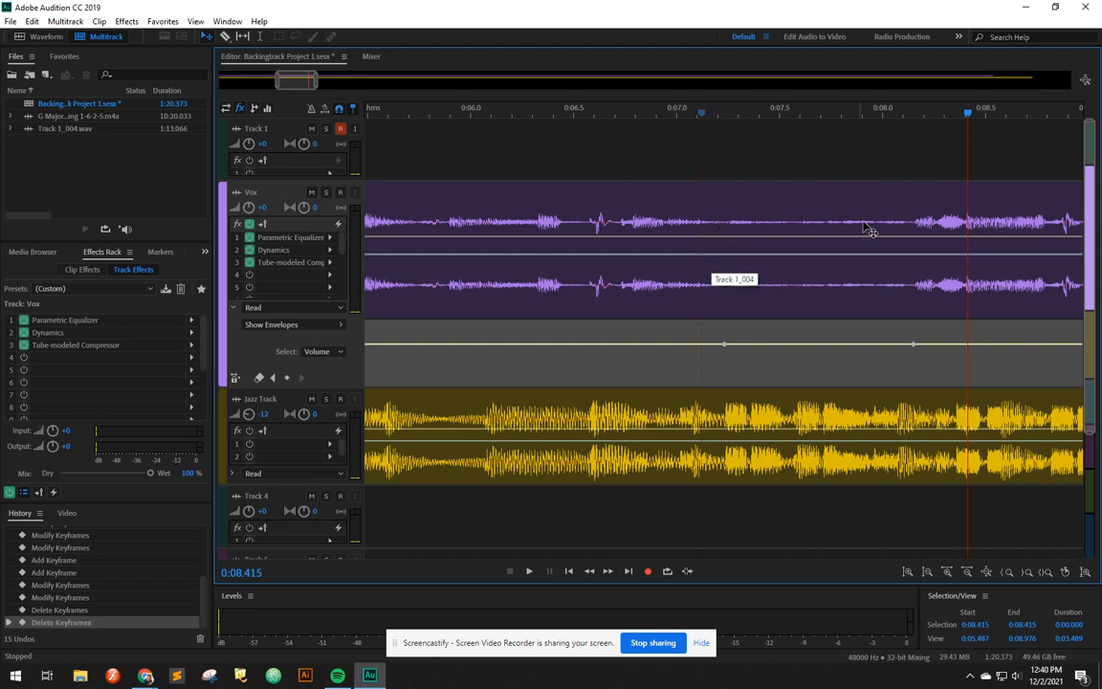
Step: Drag the envelope between the 0:07.2 and 0:08.1 keyframes down to silence again
drag(729, 345, 735, 407)
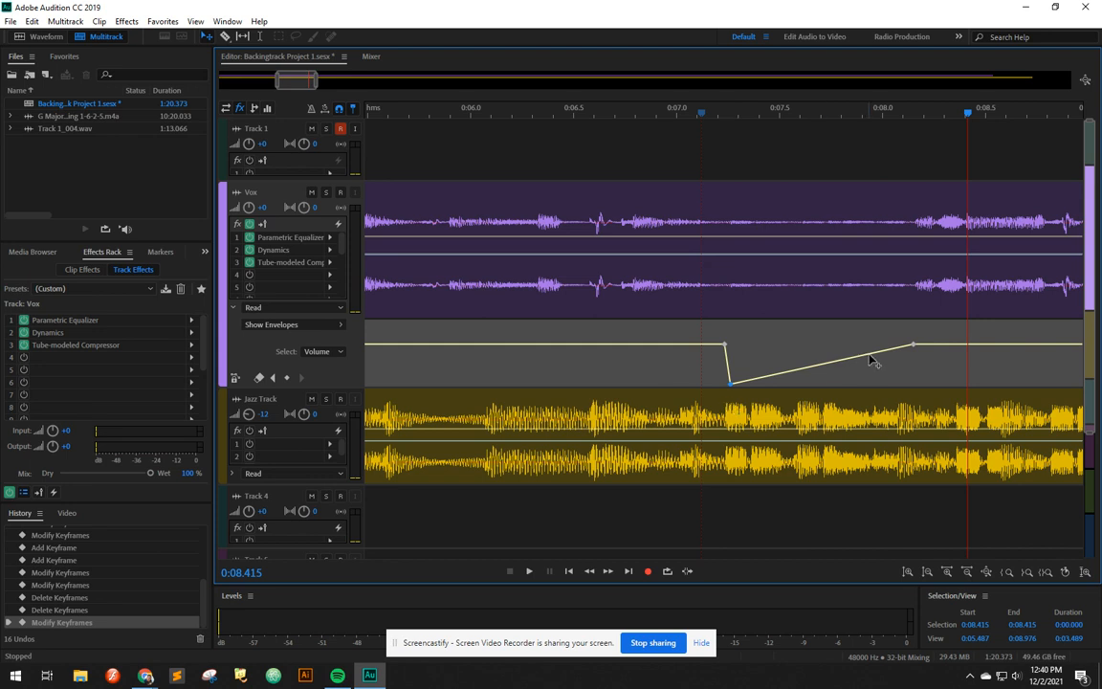
drag(879, 352, 907, 402)
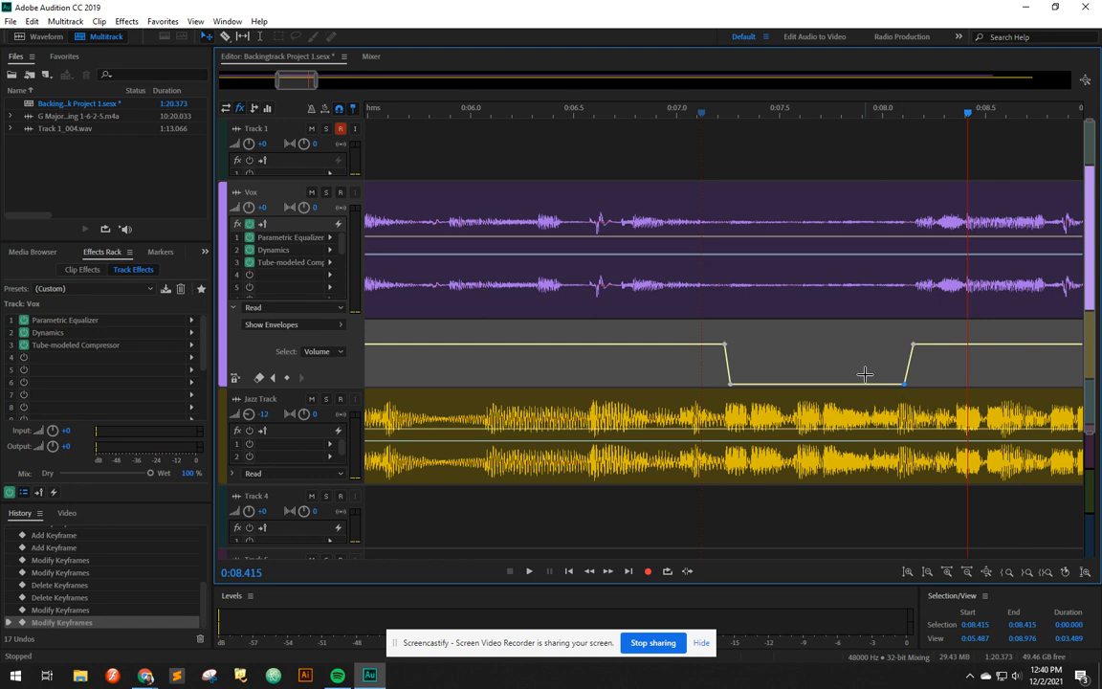
Step: Play back the Vox track from about 0:07.1 to check the dip
click(711, 114)
key(space)
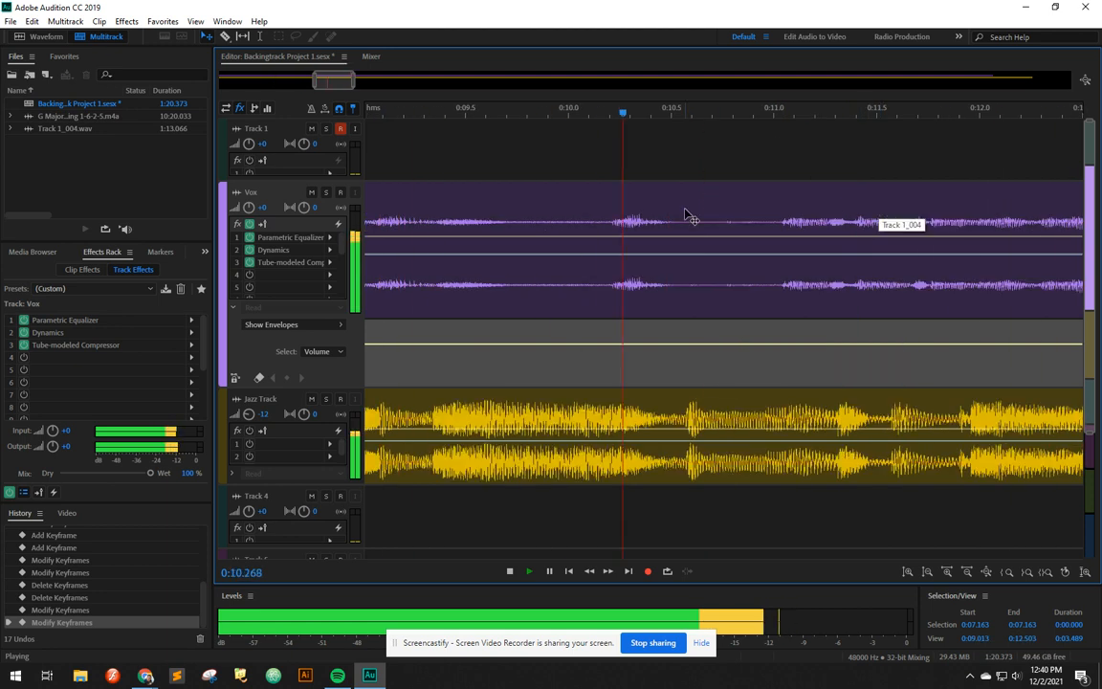
key(space)
Step: Add keyframes dipping the Vox volume to silence between about 0:10.5 and 0:11.0
click(671, 115)
click(670, 344)
click(782, 345)
drag(773, 345, 767, 385)
drag(684, 352, 680, 403)
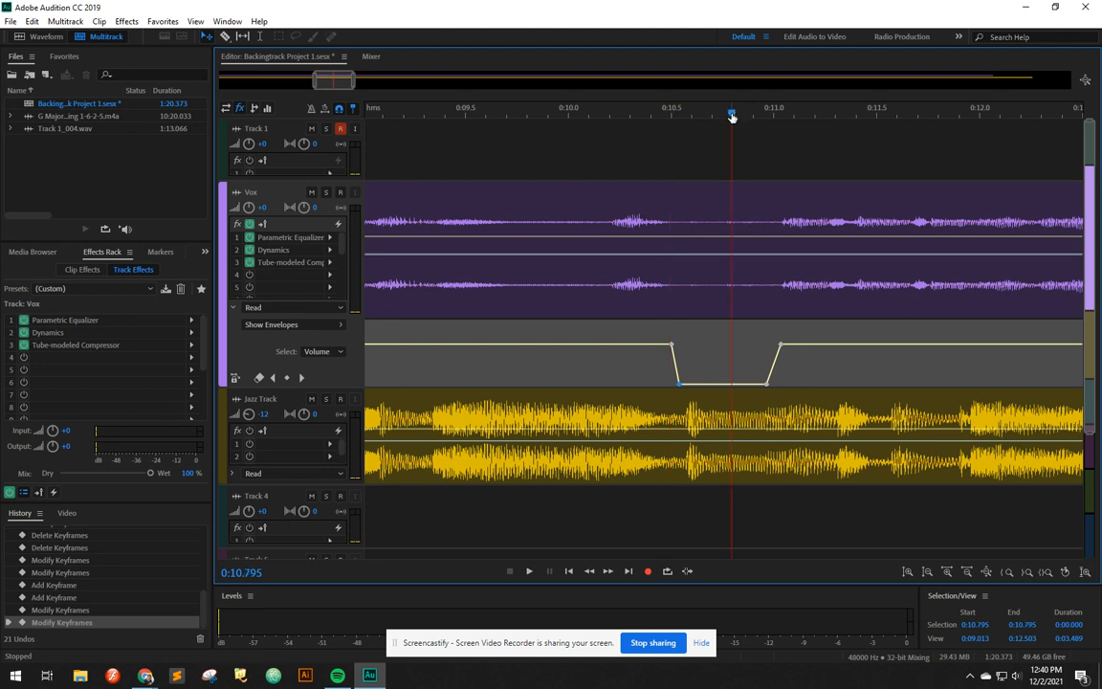
Step: Add a slight Vox volume dip between keyframes at about 0:11.67 and 0:11.76
key(space)
key(space)
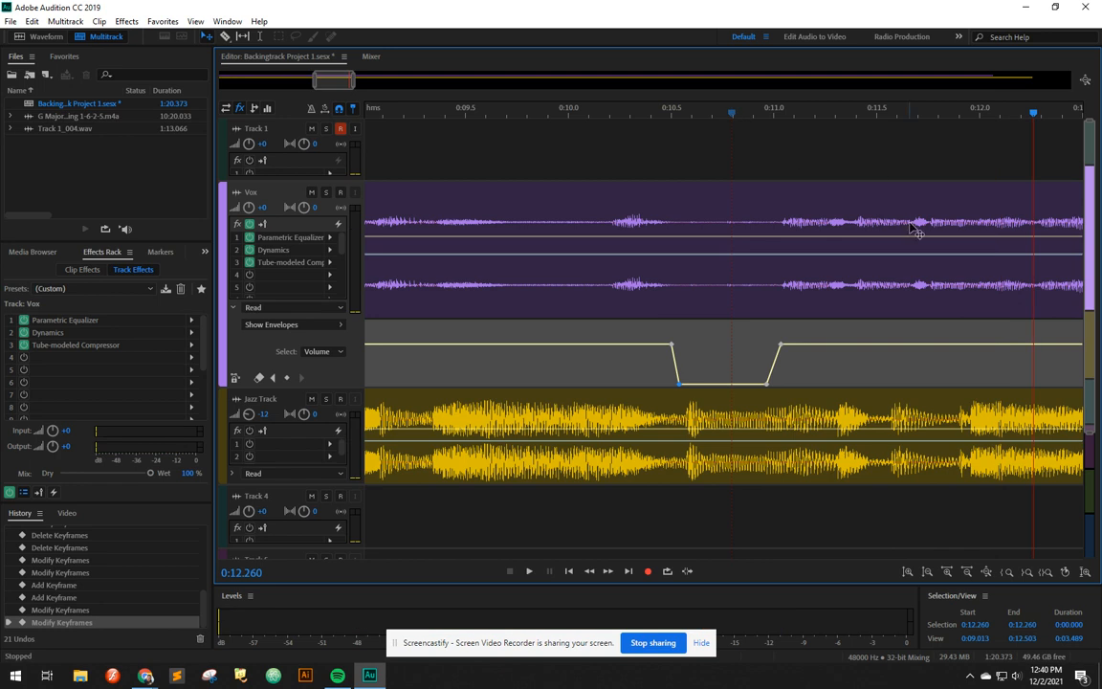
click(912, 139)
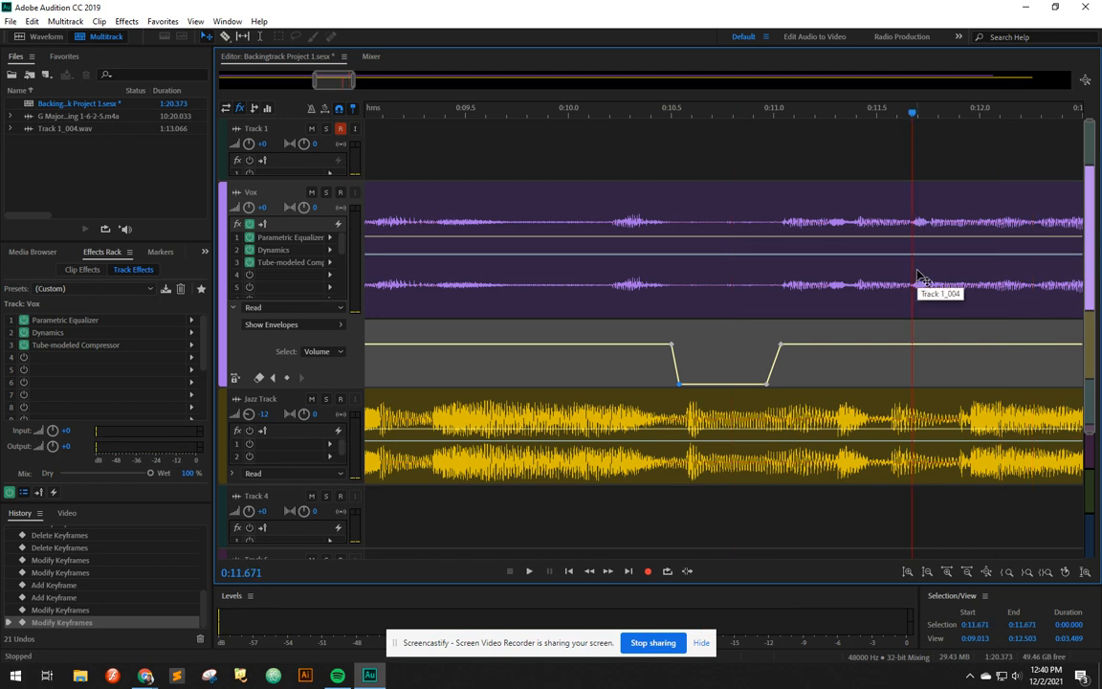
scroll(916, 278, up, 5)
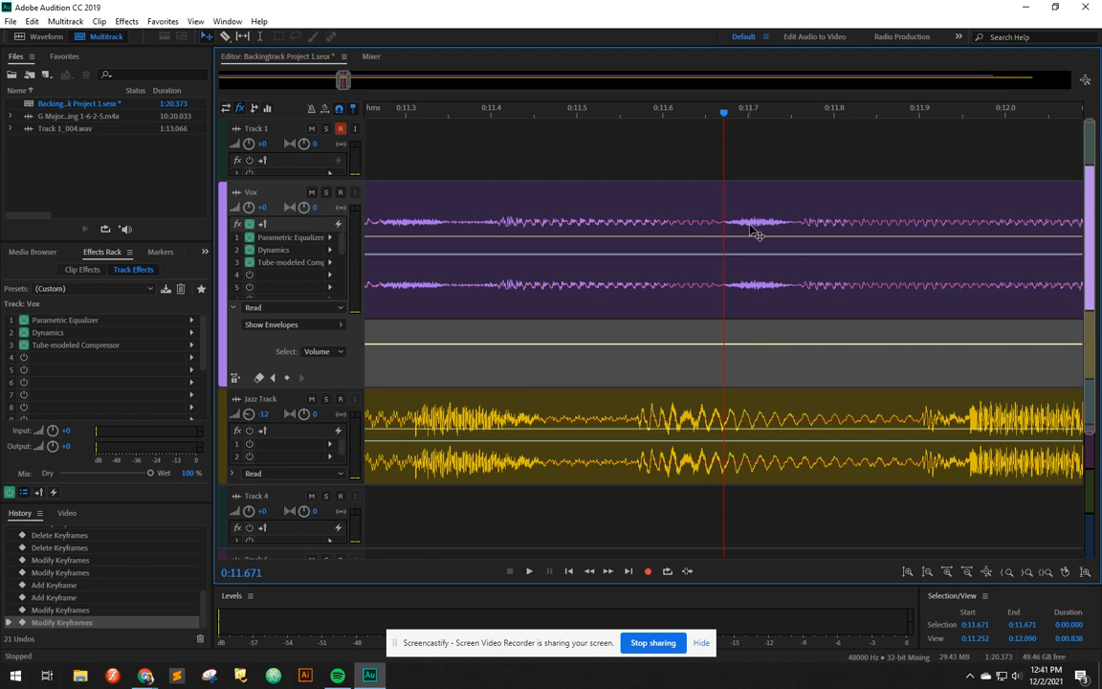
click(724, 344)
click(802, 346)
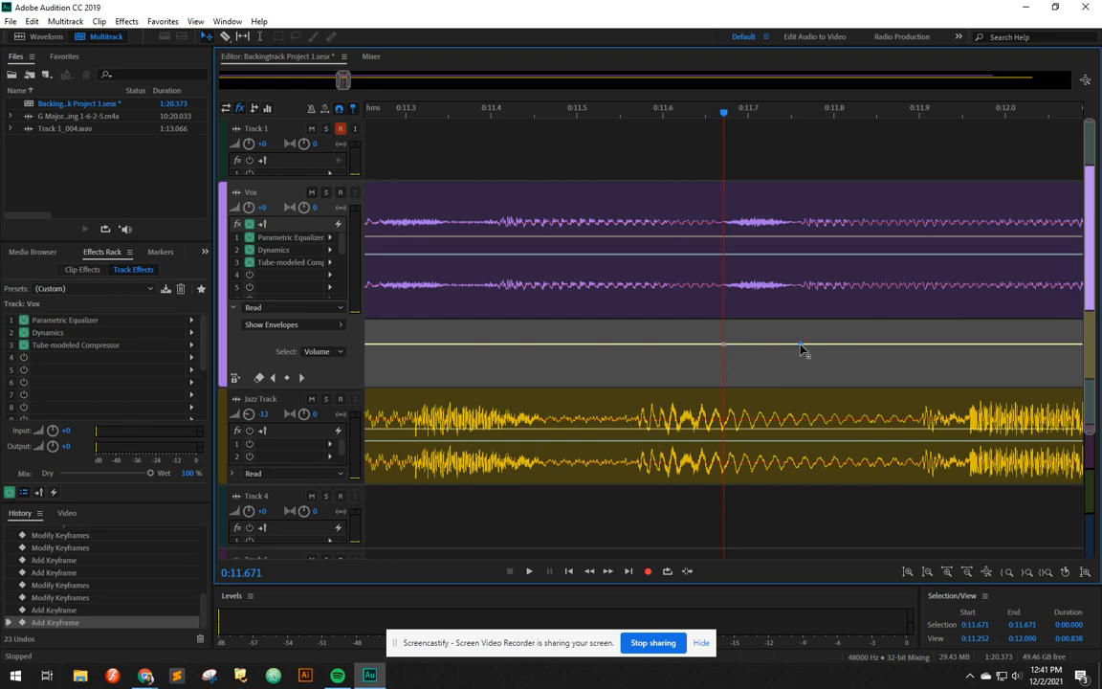
mouse_move(731, 345)
mouse_down()
mouse_move(730, 362)
mouse_move(790, 360)
mouse_move(735, 353)
mouse_up()
Step: Play back the Vox track from about 0:11.6 and review the following passage
click(656, 112)
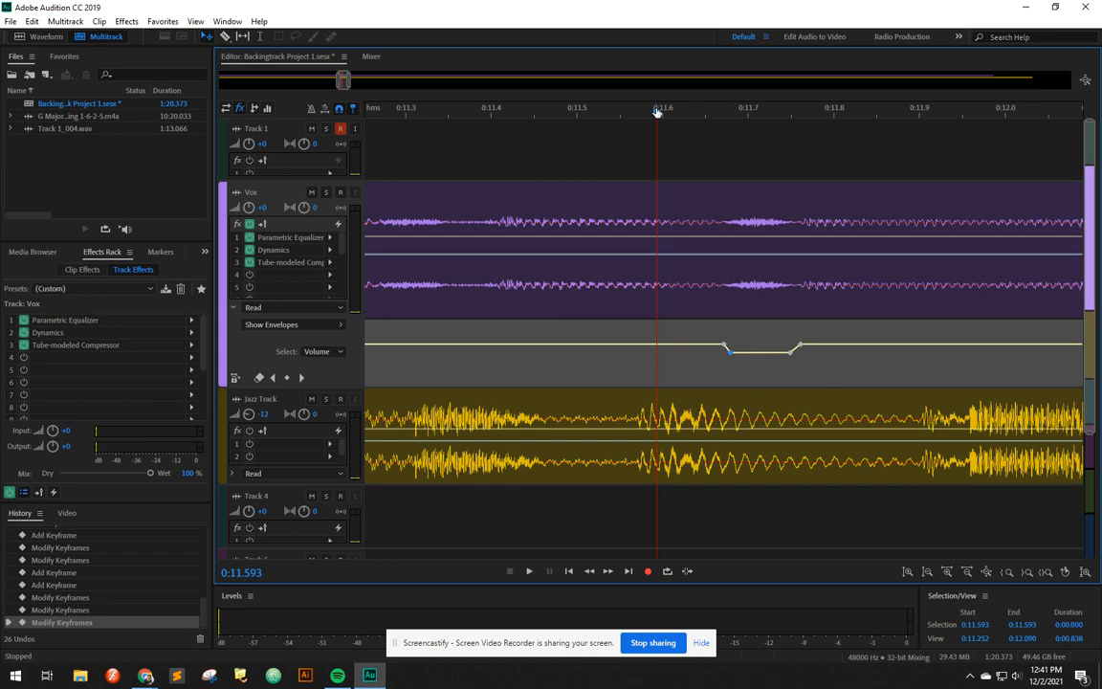
key(space)
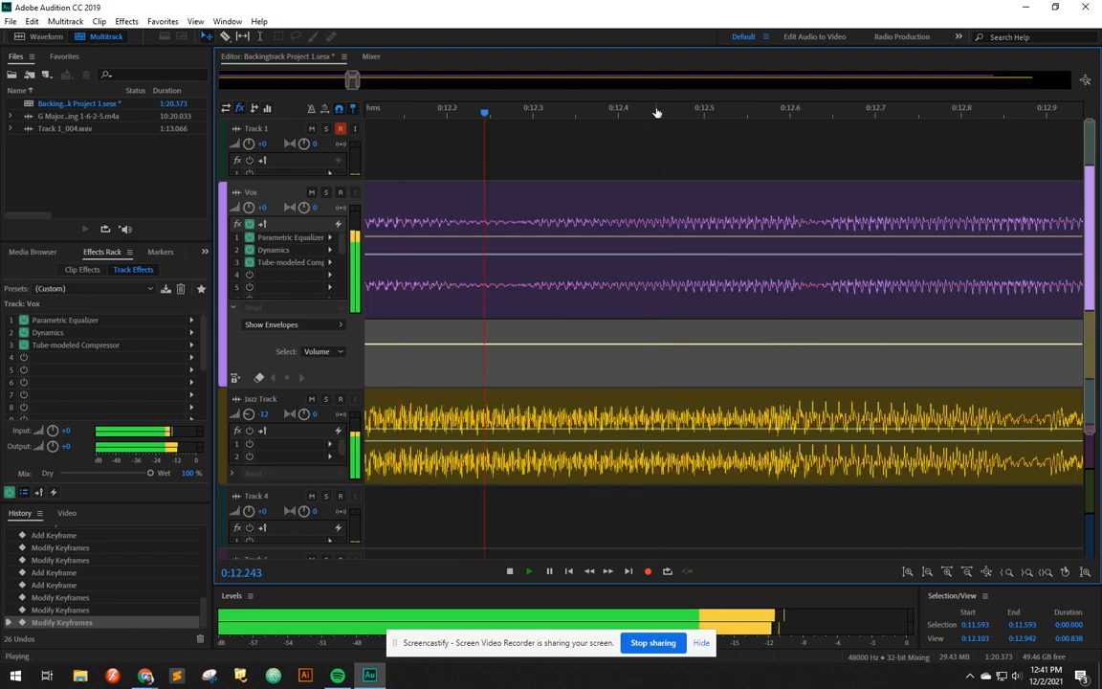
key(space)
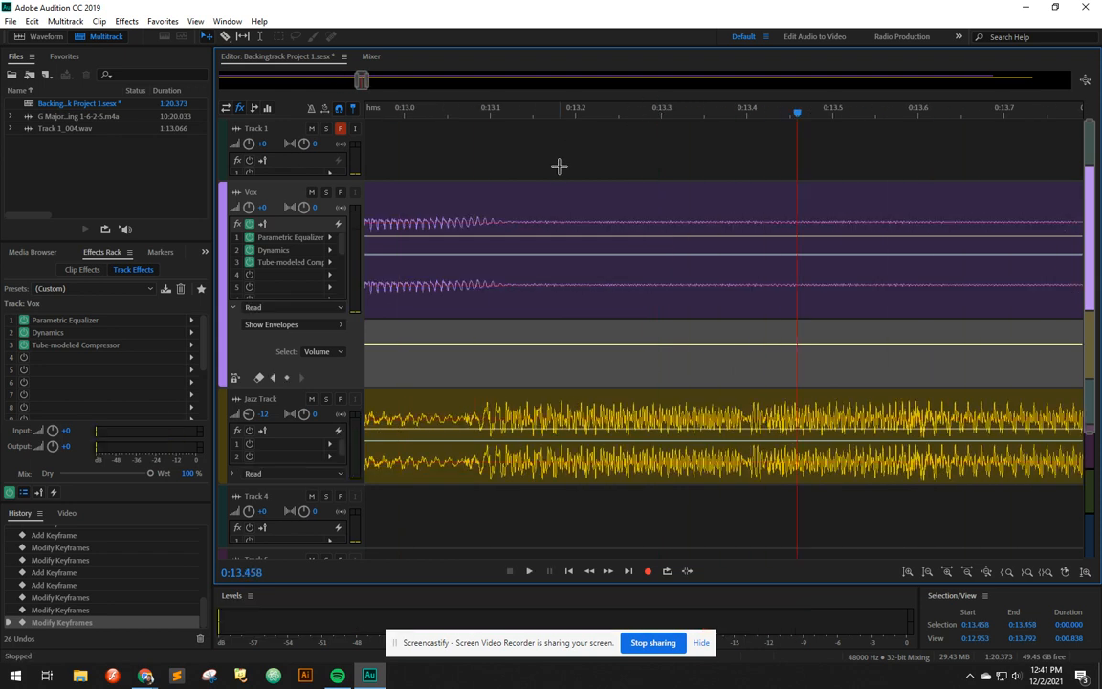
key(minus)
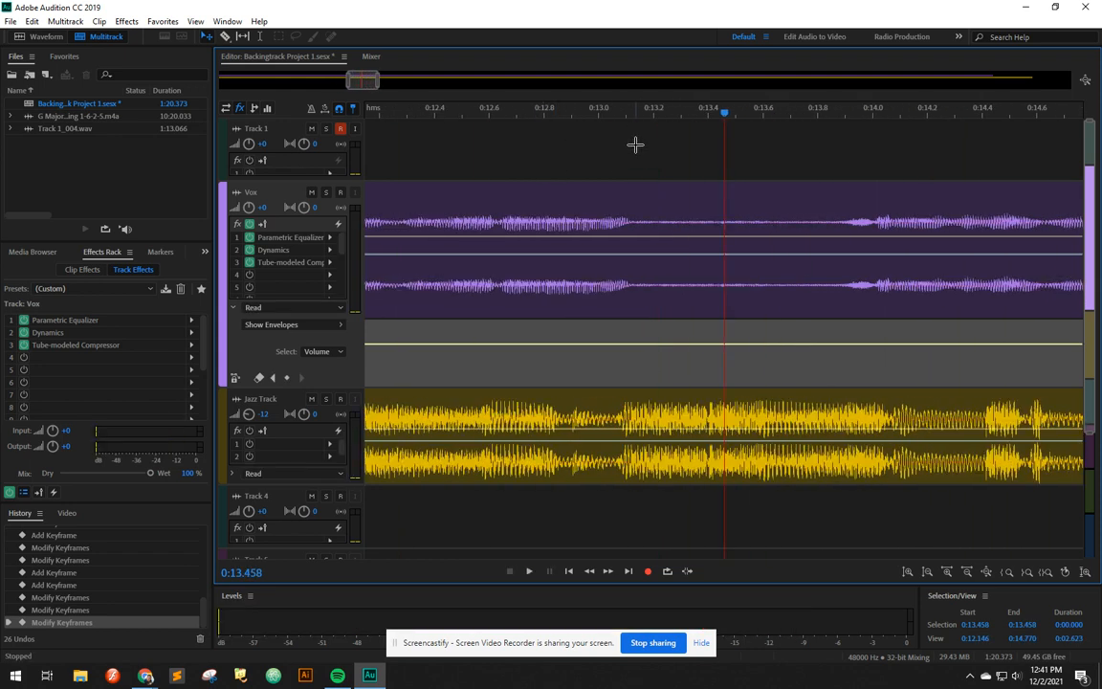
click(636, 115)
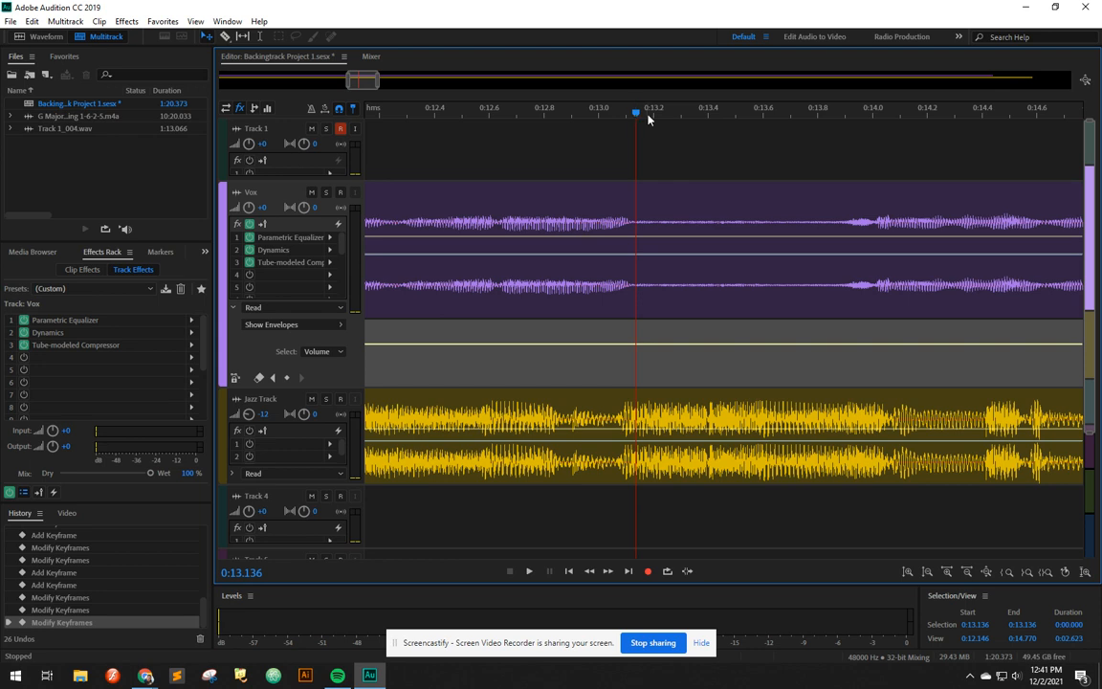
Step: Add keyframes dipping the Vox volume slightly between about 0:14.89 and 0:15.07
scroll(648, 118, down, 6)
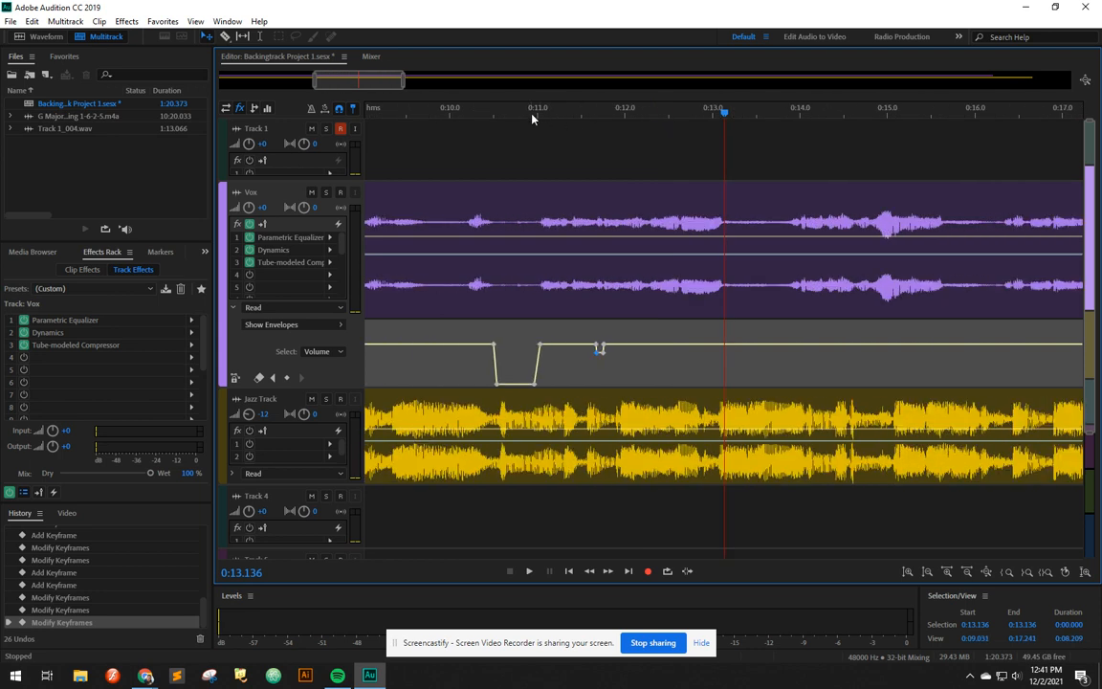
click(538, 112)
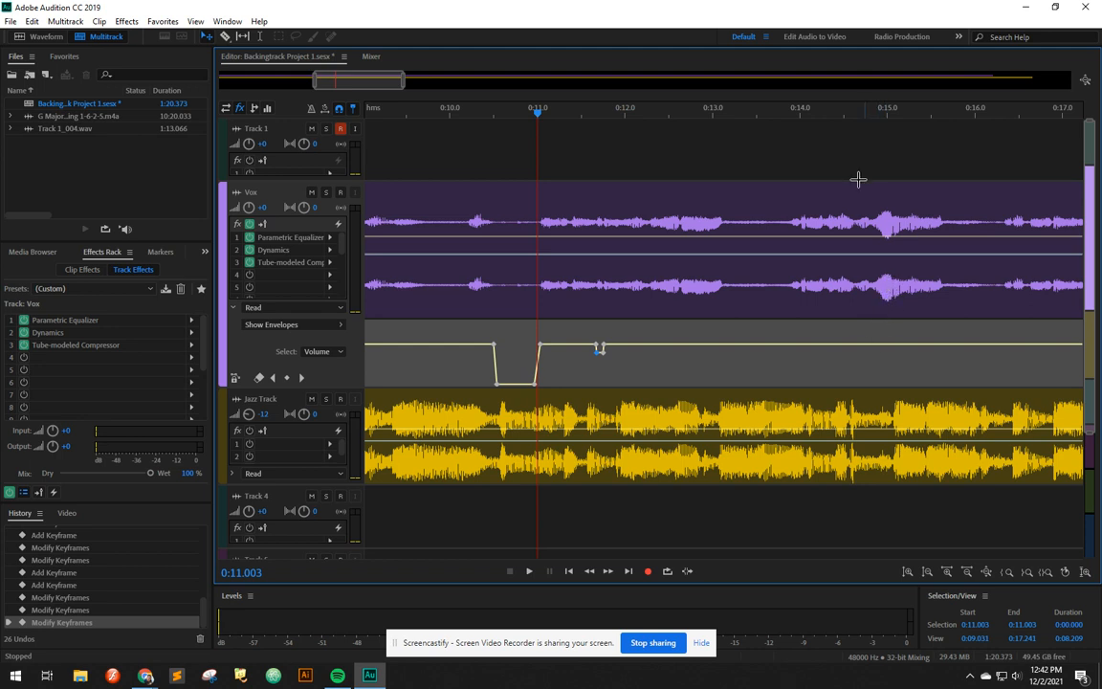
click(880, 110)
click(884, 113)
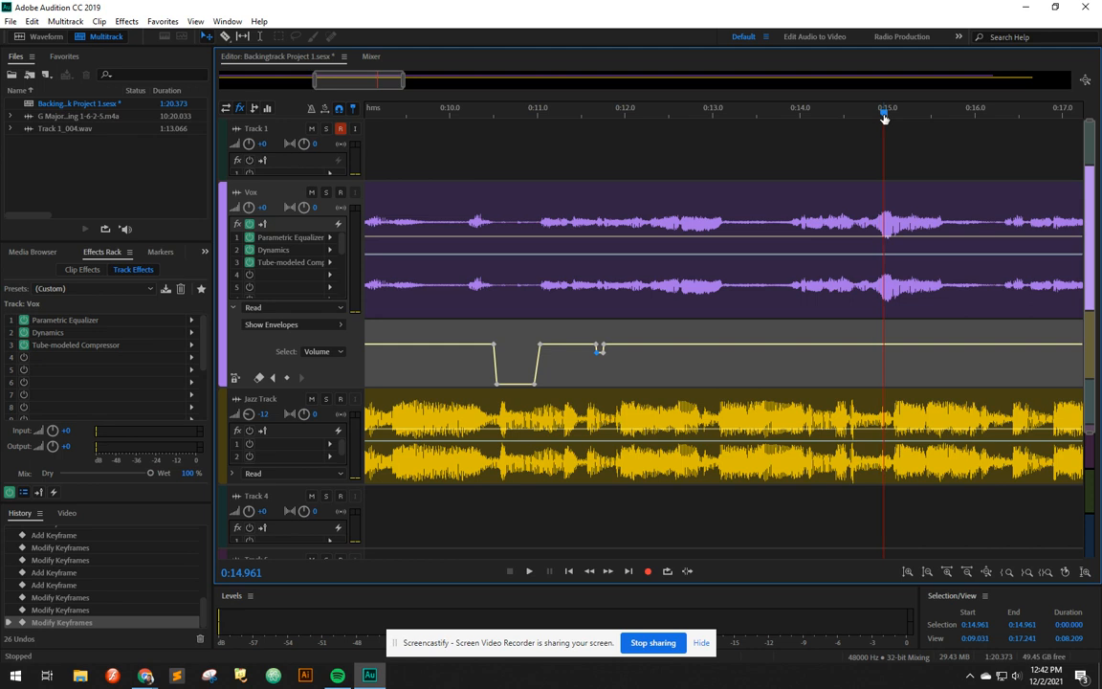
scroll(884, 113, up, 3)
scroll(705, 348, up, 1)
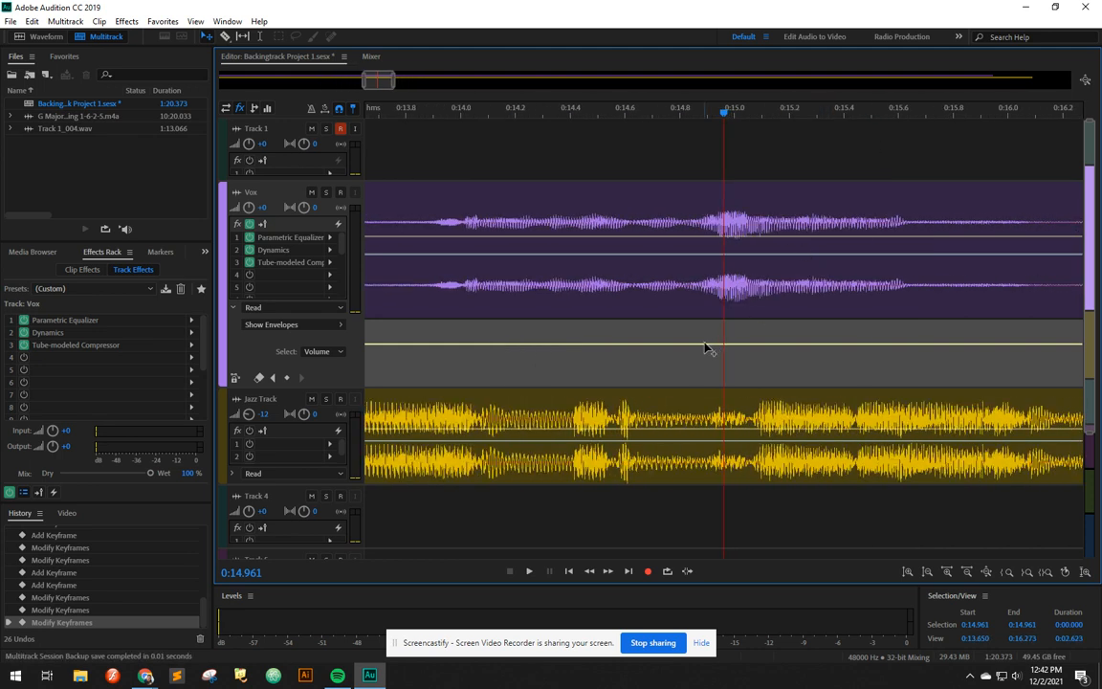
click(704, 344)
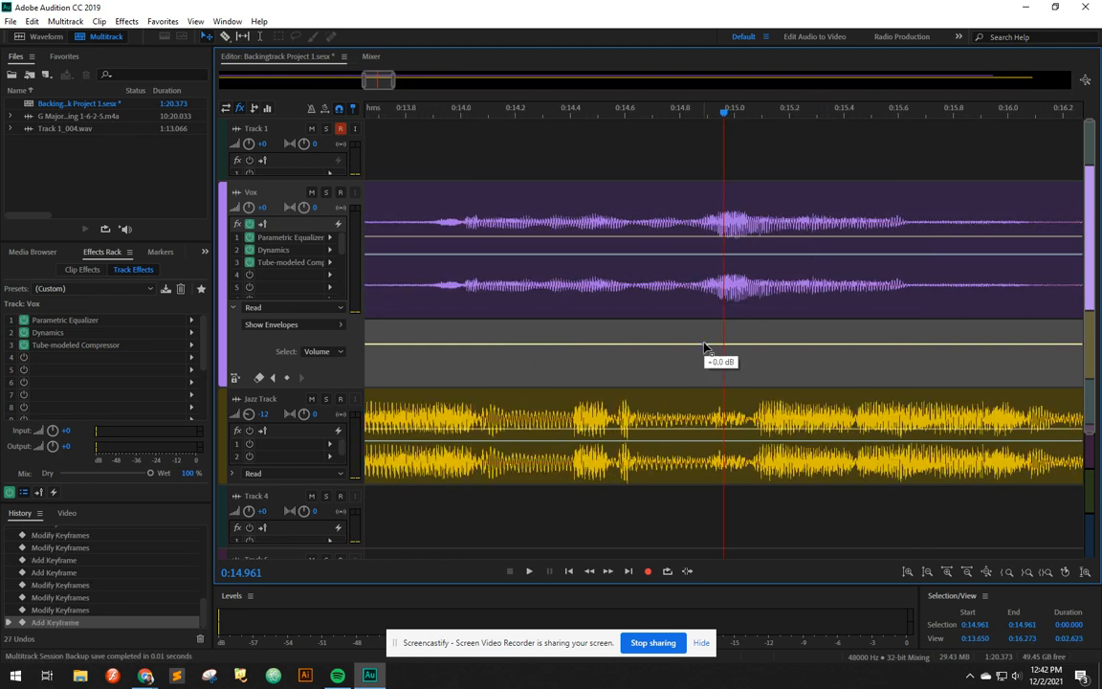
click(756, 344)
drag(749, 346, 715, 358)
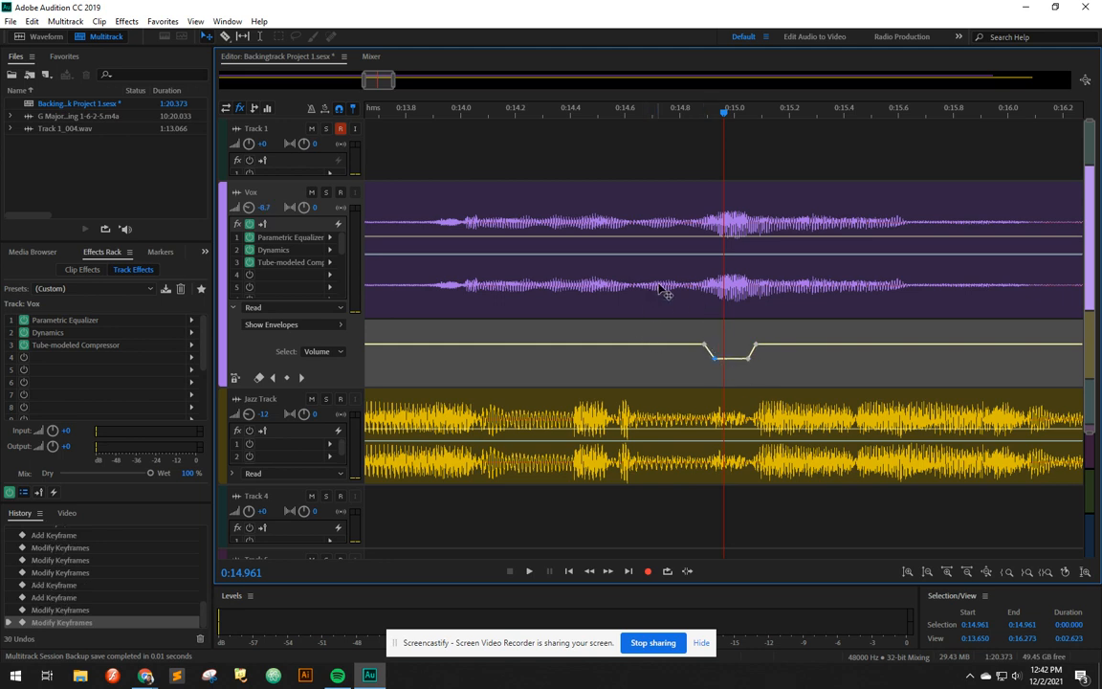
Step: Add keyframes raising the Vox volume slightly between about 0:14.65 and 0:14.80
click(635, 344)
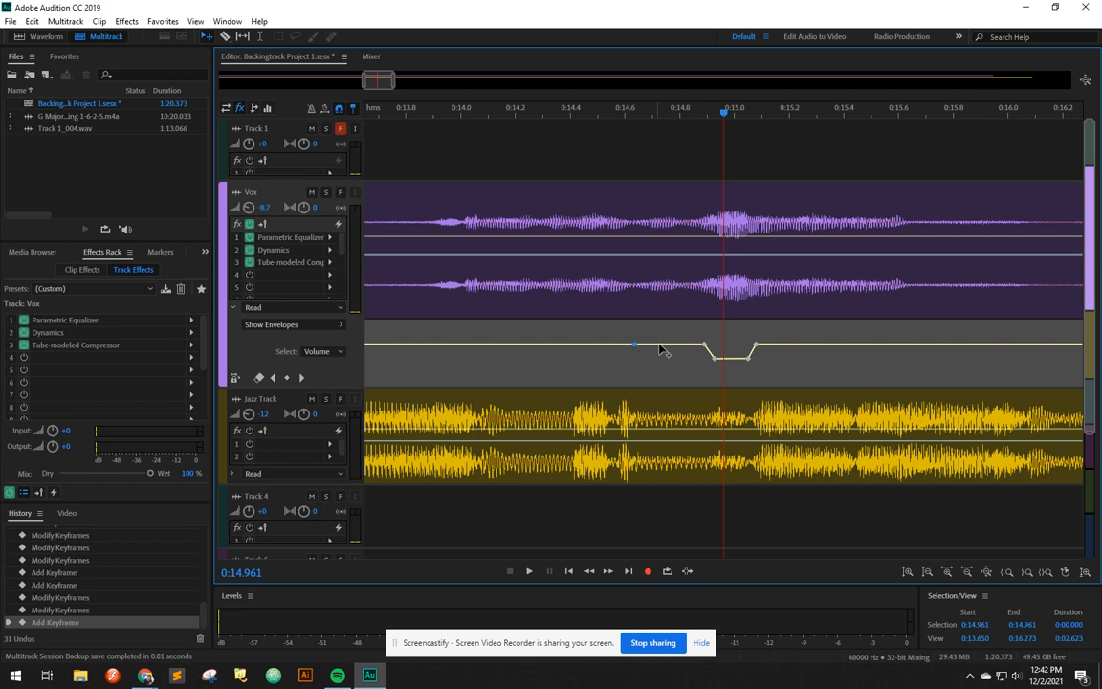
drag(680, 343, 641, 339)
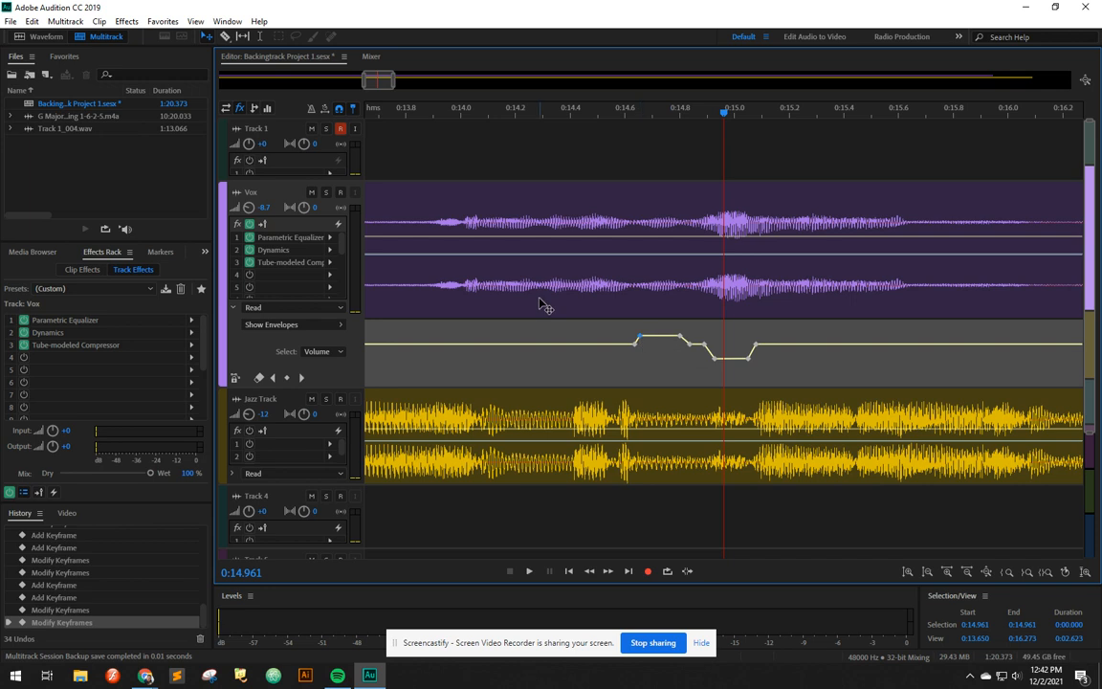